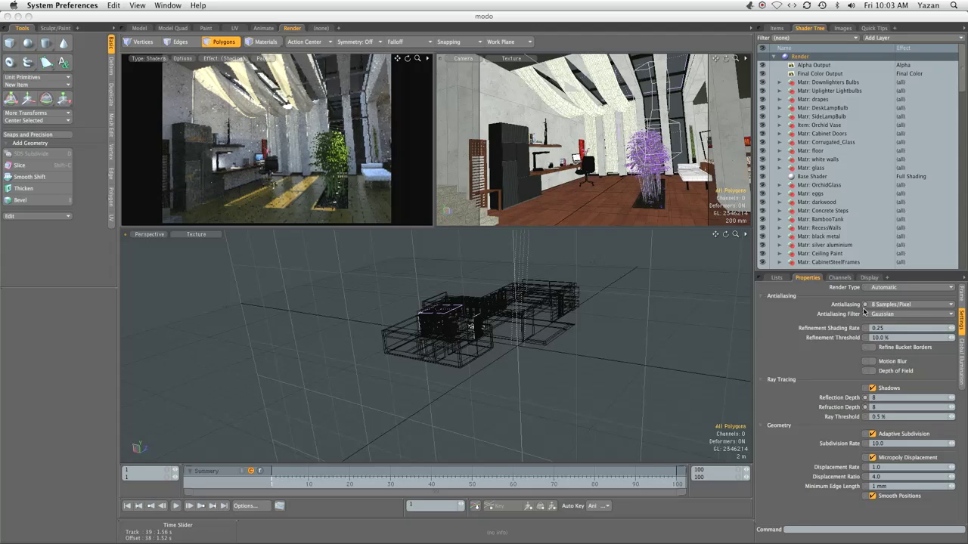
# - Raise antialiasing to 16 samples per pixel with a Box filter, then show Global Illumination settings
pyautogui.click(876, 304)
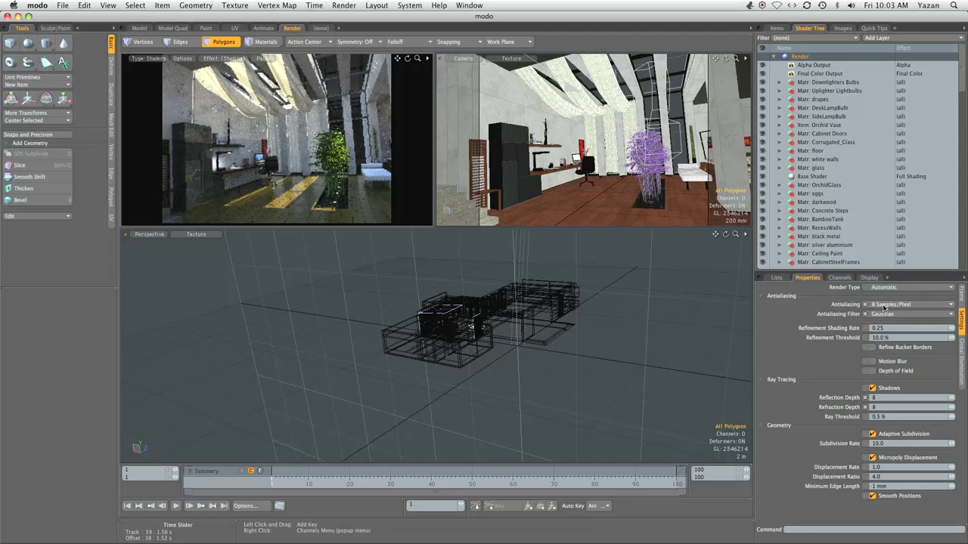
pyautogui.click(878, 304)
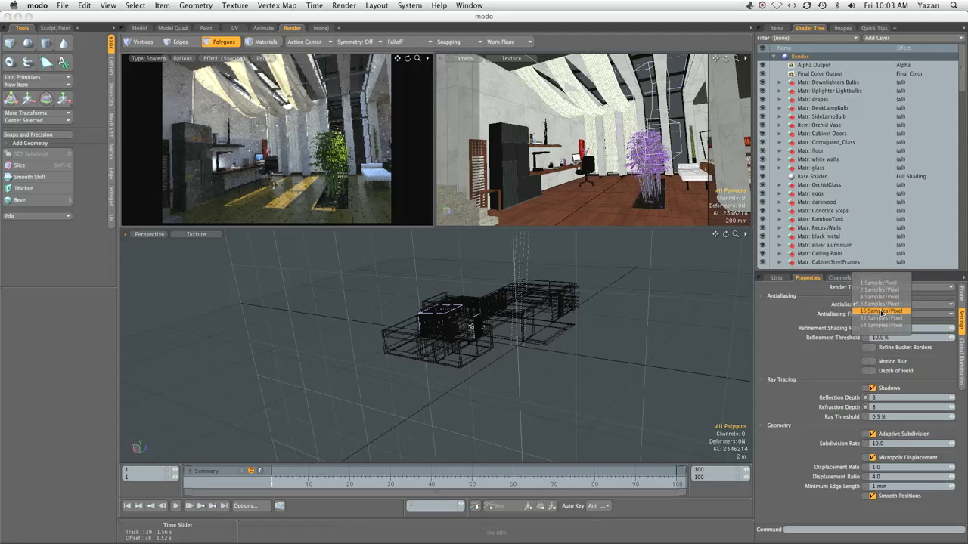
pyautogui.click(880, 311)
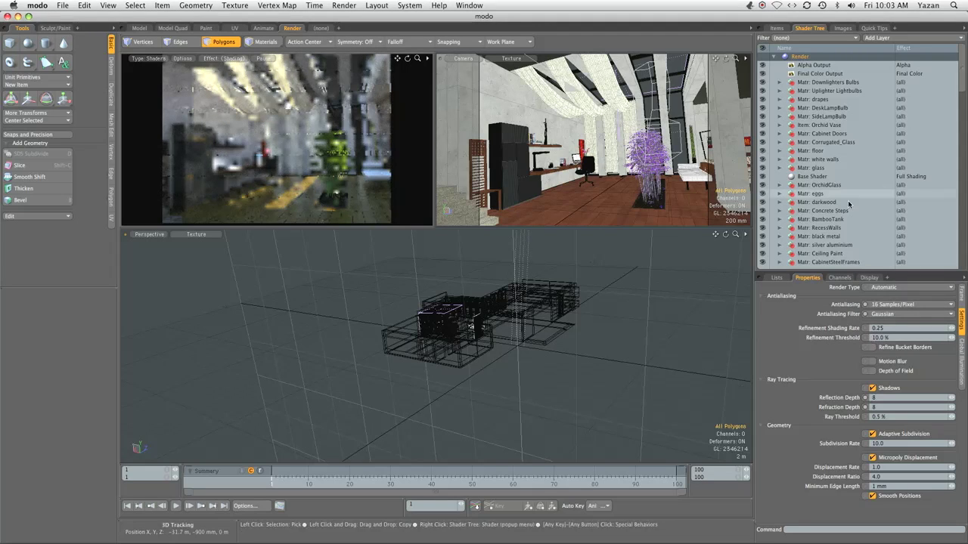
pyautogui.click(882, 316)
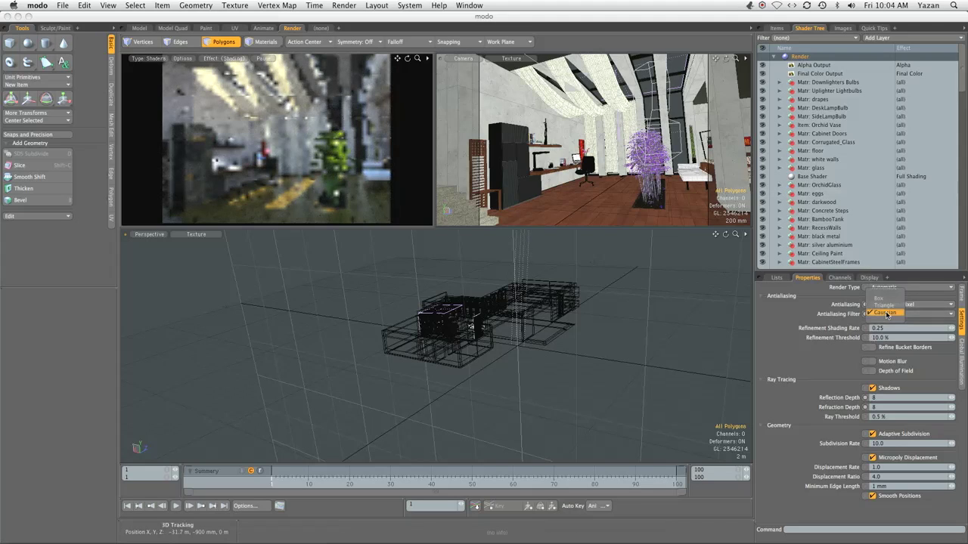
pyautogui.click(883, 297)
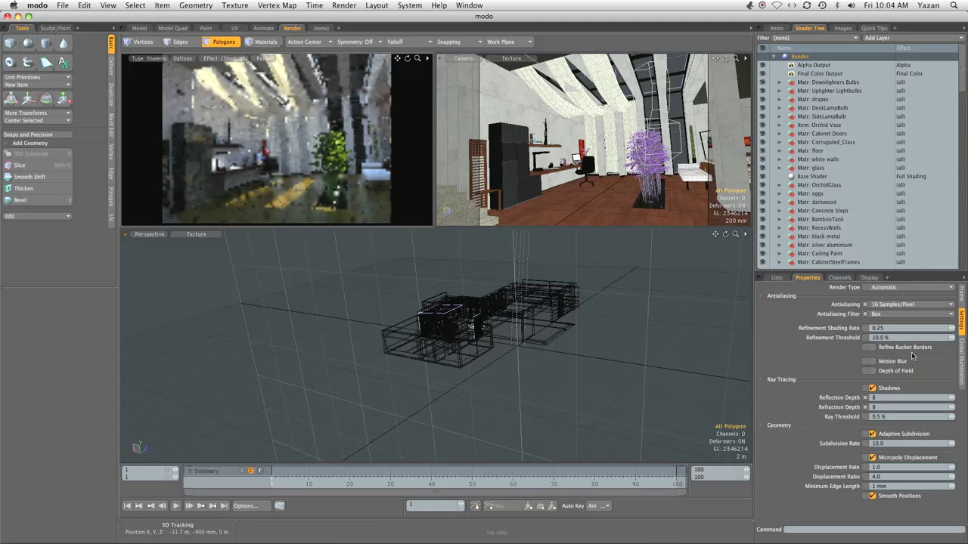
pyautogui.click(961, 367)
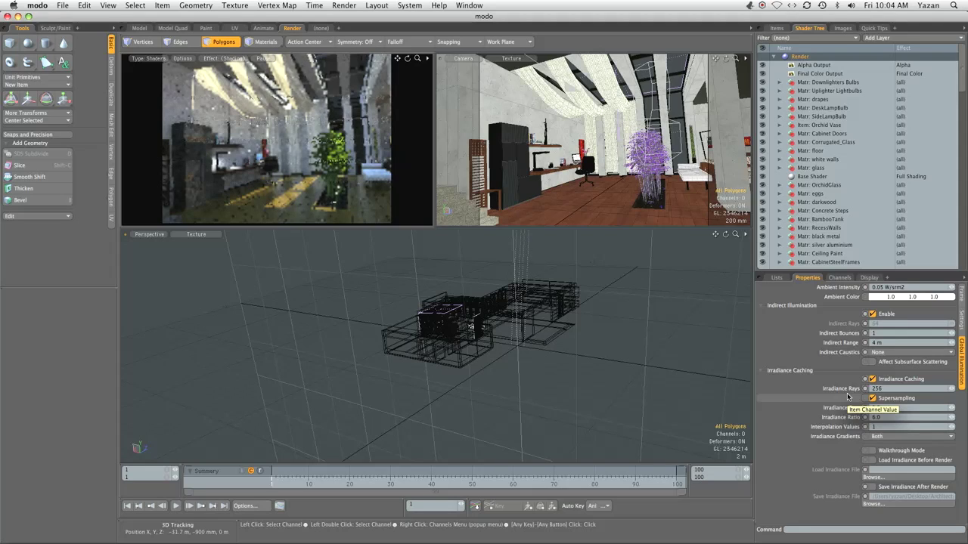
# - Hide the Living Room and Workplace groups in the Items list
pyautogui.click(776, 28)
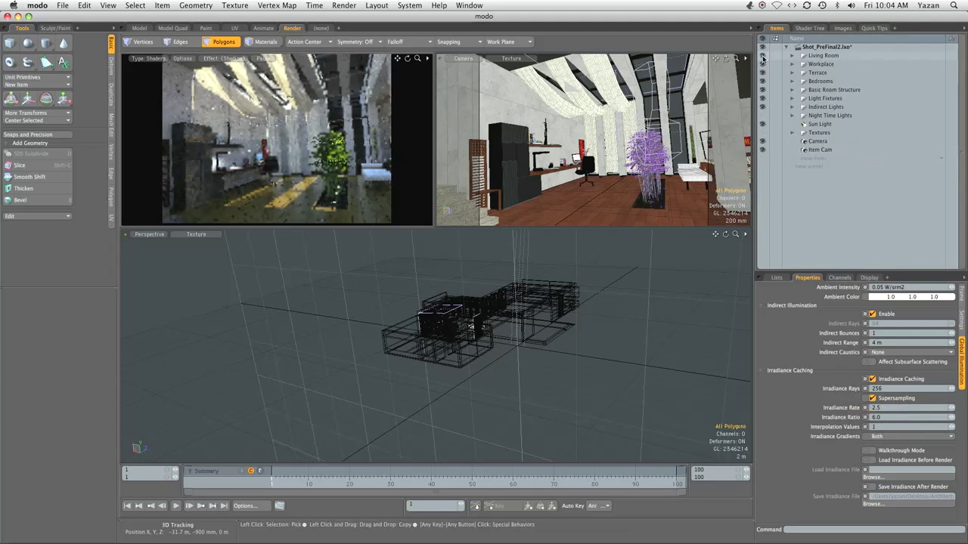
pyautogui.click(762, 64)
pyautogui.click(762, 55)
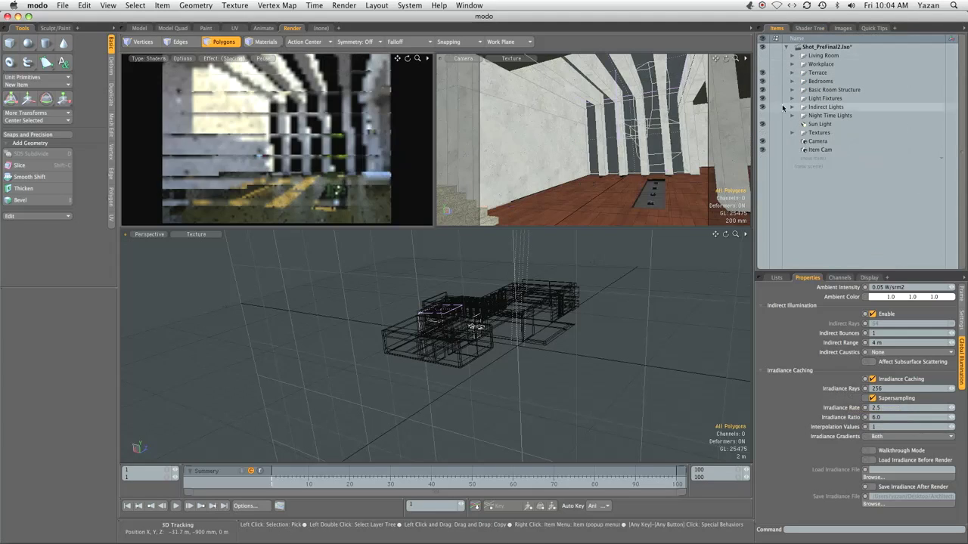
# - Add a new Material and Shader to the Shader Tree, with Material moved to the top
pyautogui.click(809, 28)
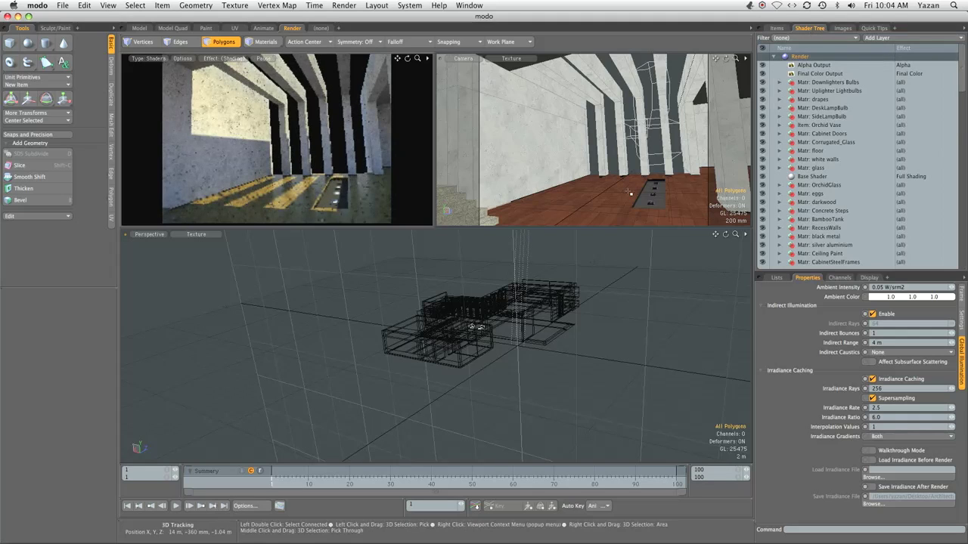
pyautogui.click(877, 38)
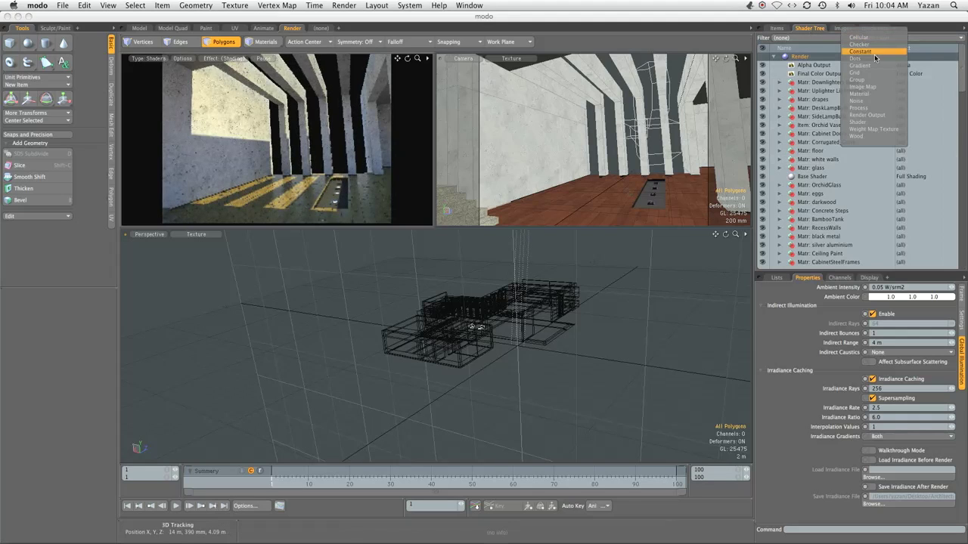
pyautogui.click(870, 93)
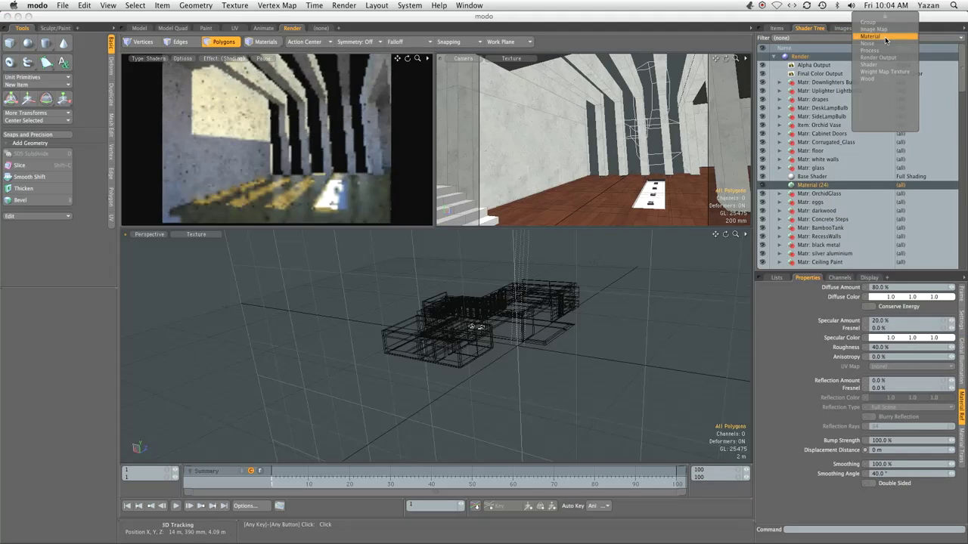
pyautogui.click(870, 64)
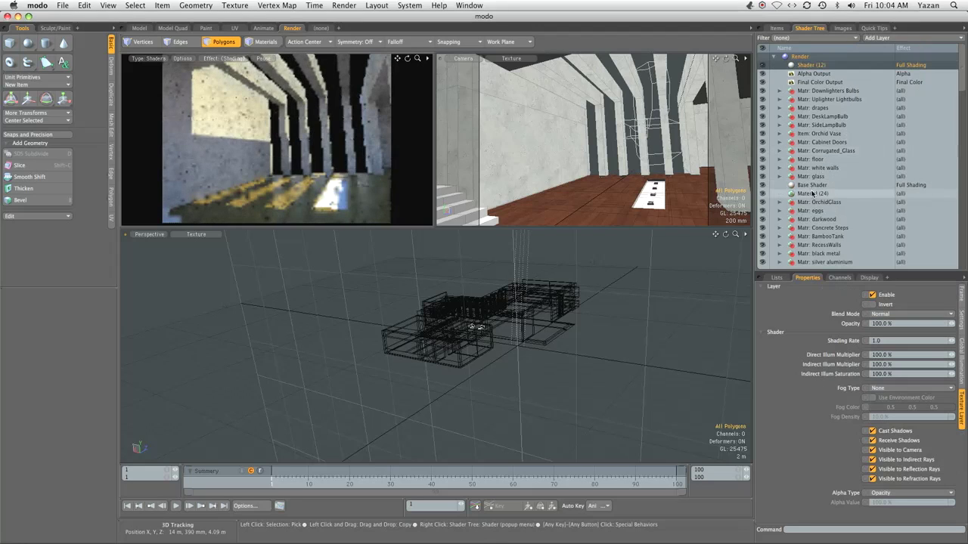
pyautogui.moveTo(812, 194); pyautogui.dragTo(799, 89)
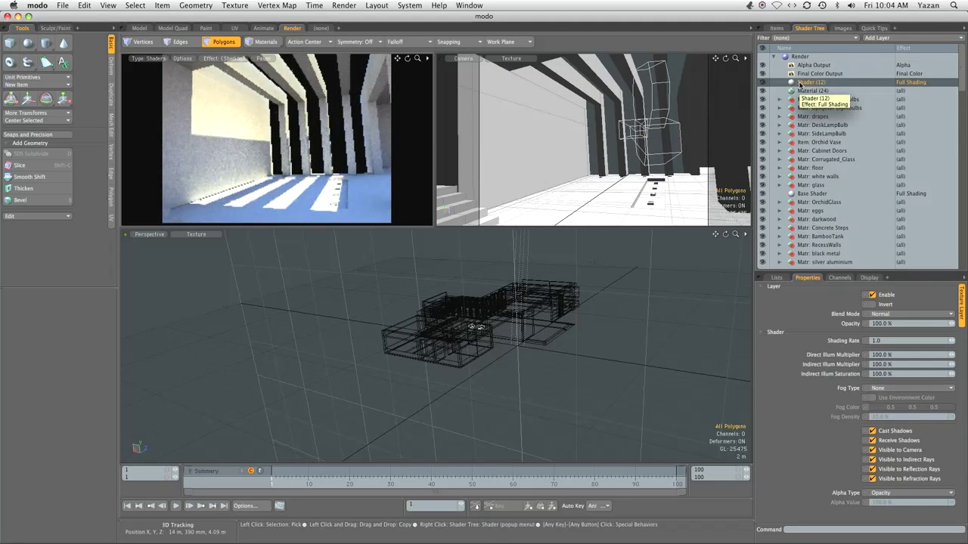
# - Change the render frame width to 1920 and height to 1080, replacing 640 × 480
pyautogui.click(839, 58)
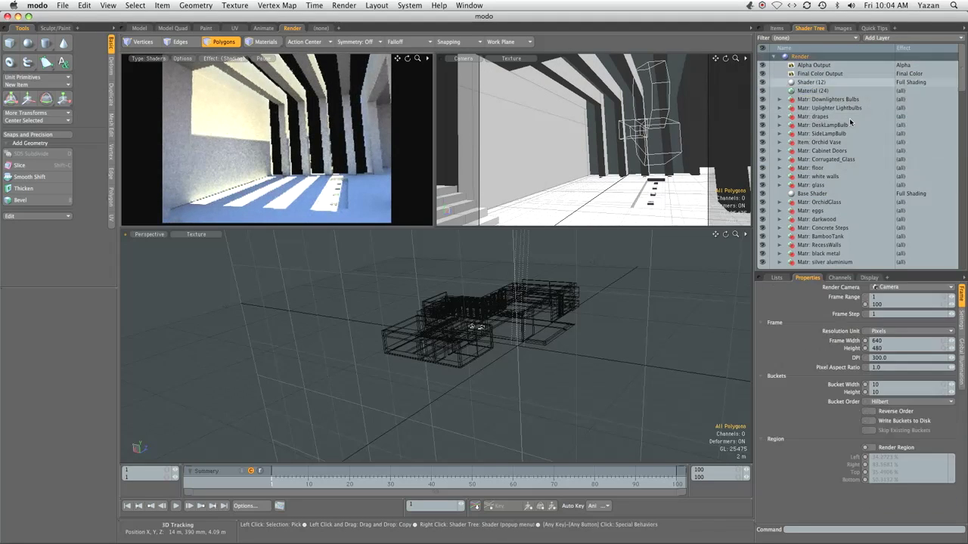
pyautogui.click(892, 342)
pyautogui.write('1920')
pyautogui.press('Tab')
pyautogui.write('10')
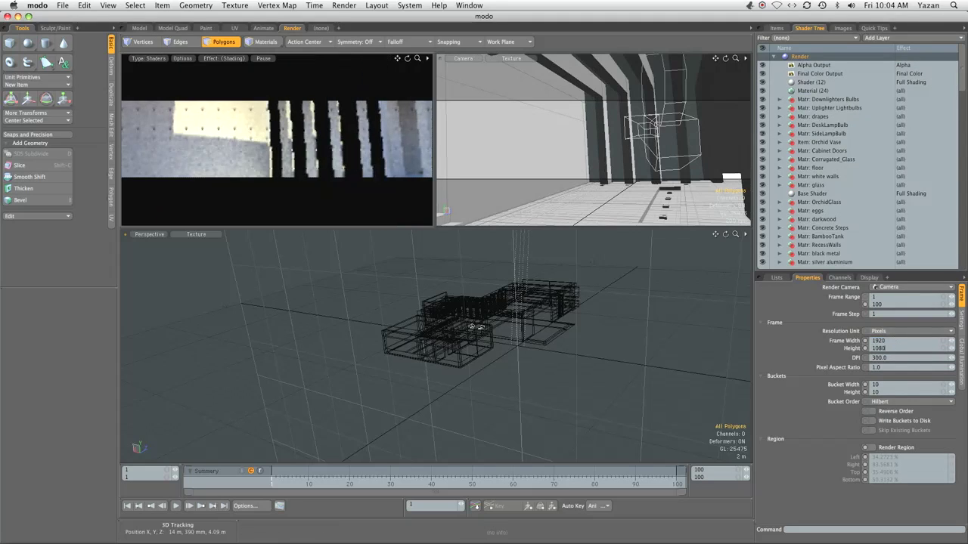
pyautogui.write('80')
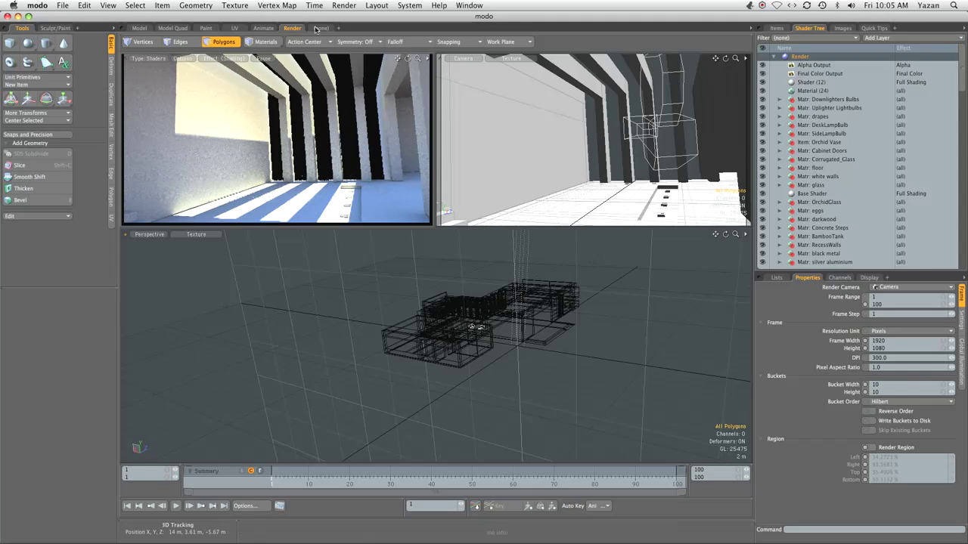
# - Render the current frame at 1920 × 1080 and inspect the white-clay interior image
pyautogui.click(344, 5)
pyautogui.click(349, 18)
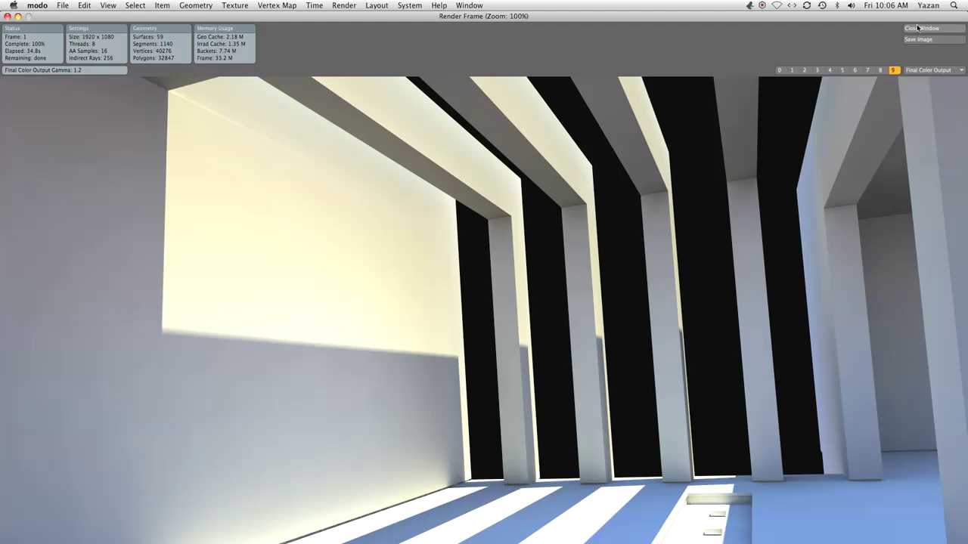
# - Shrink the render window and show Global Illumination settings with Irradiance Rays 256 and caching on
pyautogui.click(915, 28)
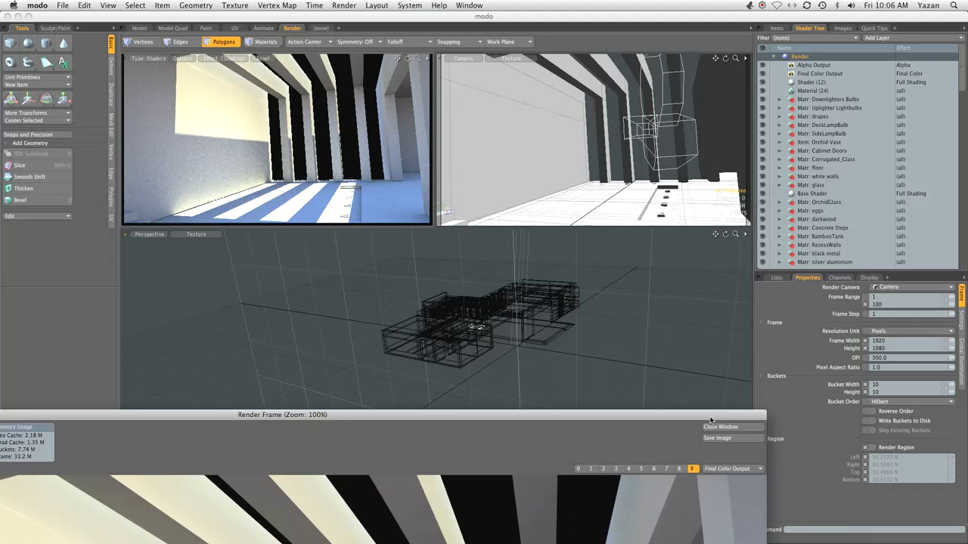
pyautogui.click(962, 355)
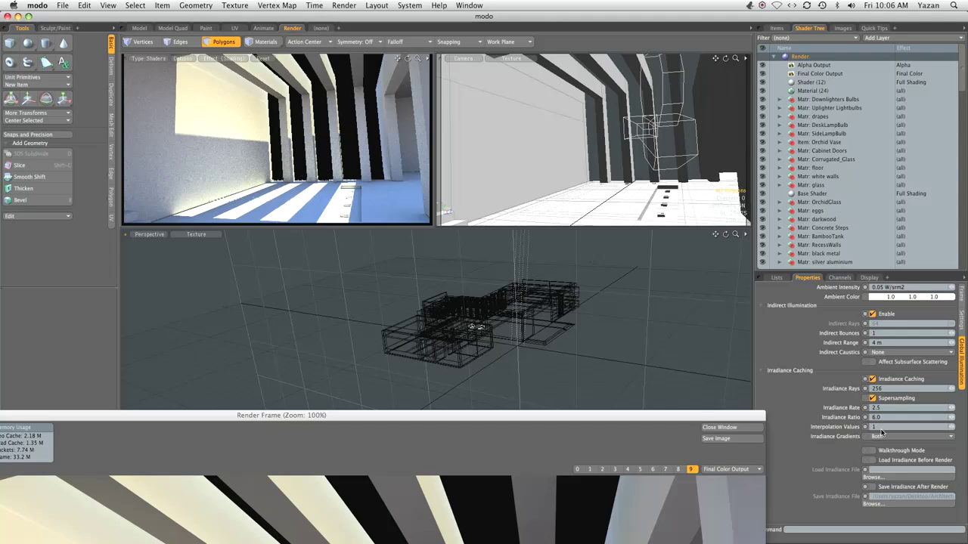
# - Move the Render Frame window to the screen top for a closer look, then disable irradiance caching
pyautogui.moveTo(579, 414); pyautogui.dragTo(648, 236)
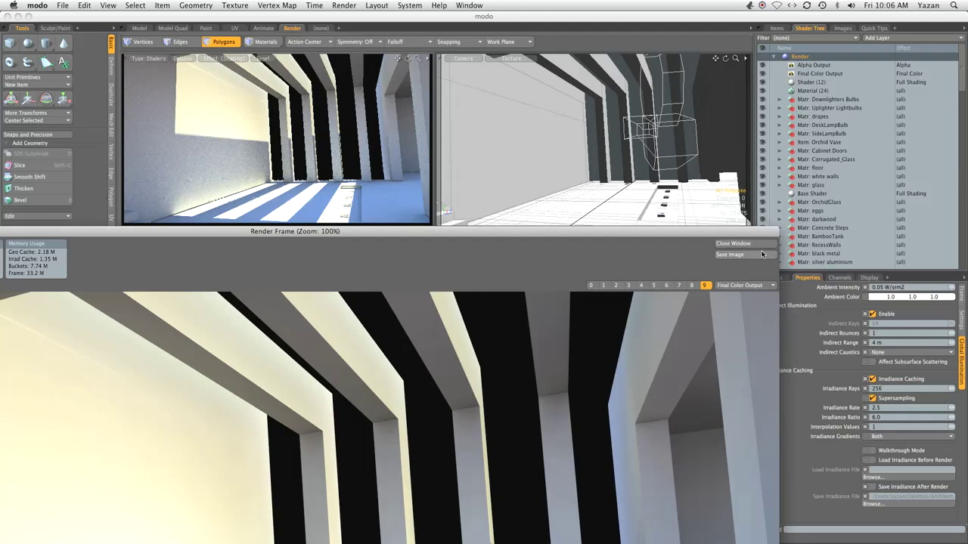
pyautogui.moveTo(727, 241); pyautogui.dragTo(698, 249)
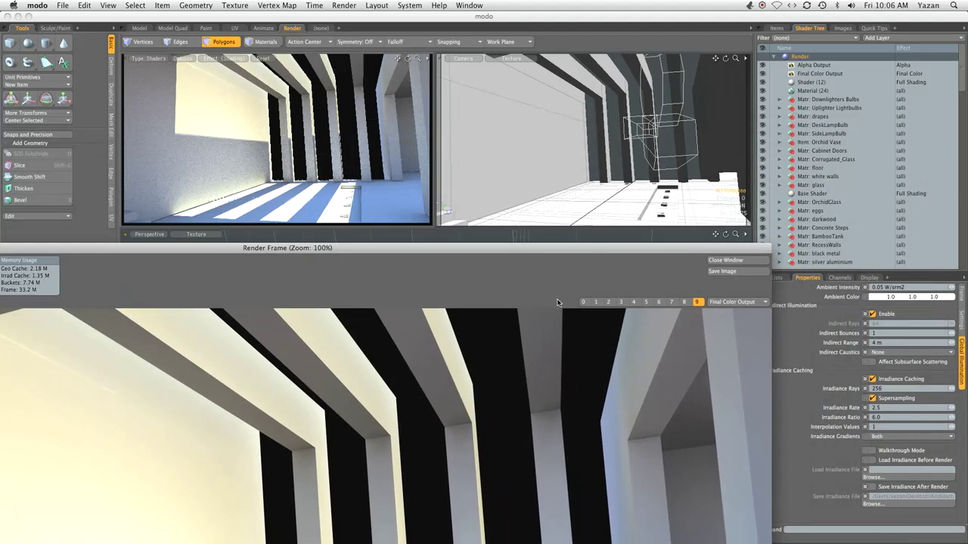
pyautogui.moveTo(592, 252); pyautogui.dragTo(561, 96)
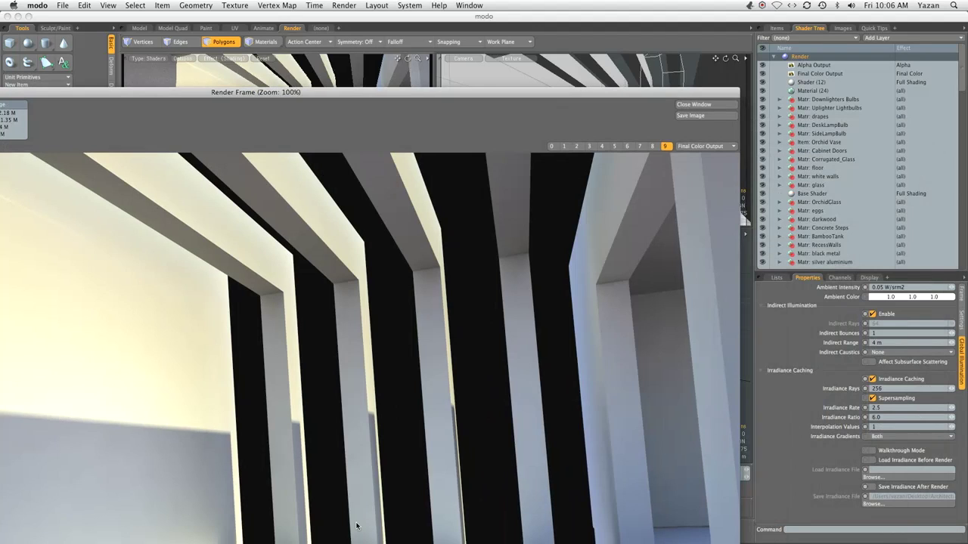
pyautogui.moveTo(428, 92); pyautogui.dragTo(418, 24)
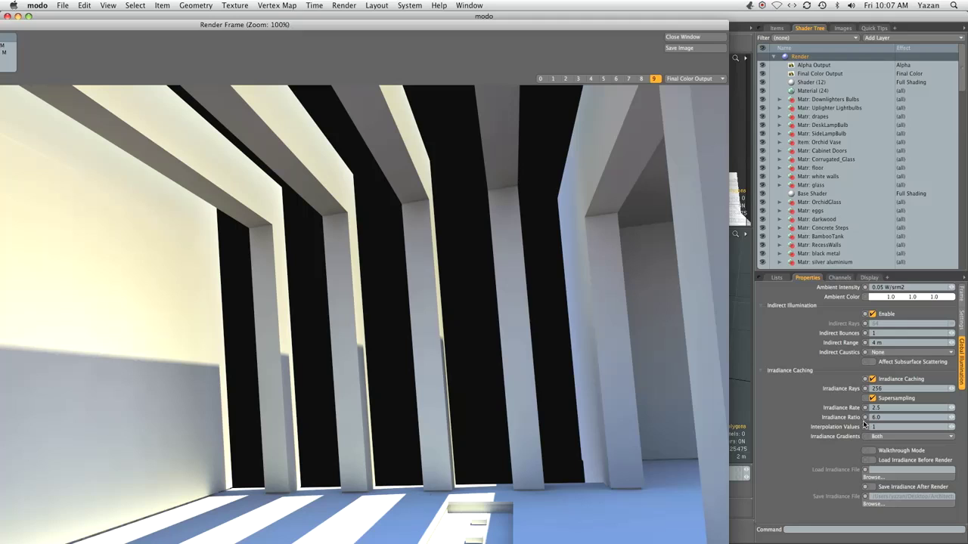
pyautogui.click(871, 379)
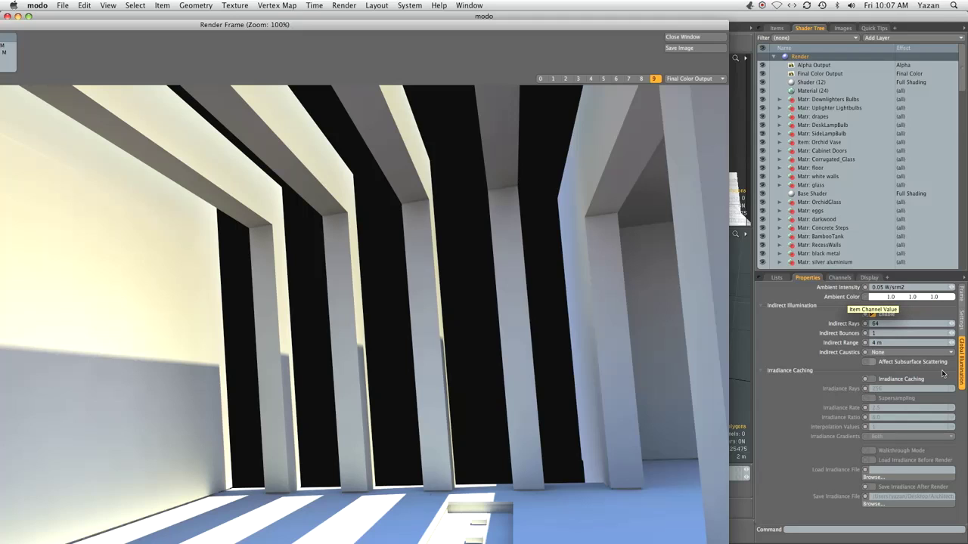
# - Re-enable irradiance caching with 60 irradiance rays, rate 5.0 and ratio 10.0, and start a render
pyautogui.click(872, 379)
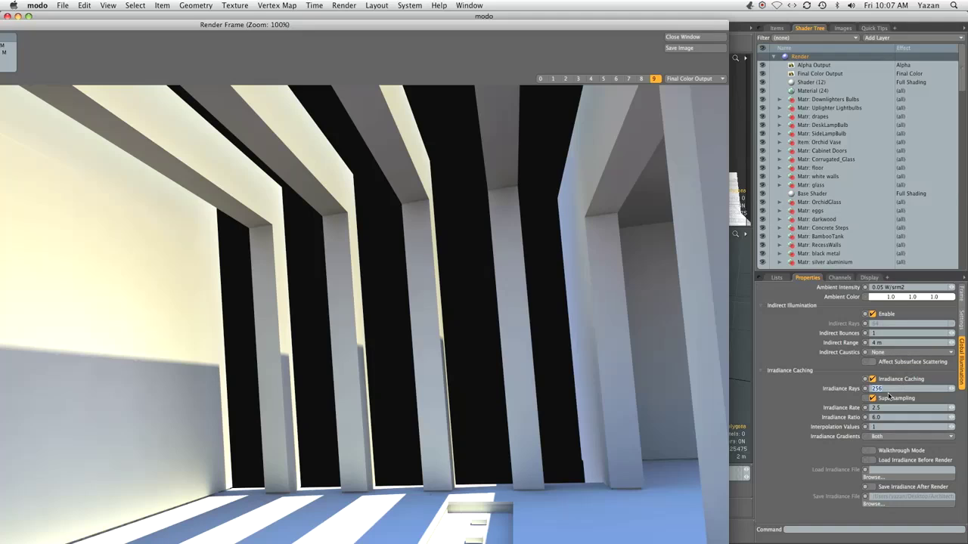
pyautogui.write('60')
pyautogui.write('5')
pyautogui.press('Tab')
pyautogui.write('8')
pyautogui.press('Return')
pyautogui.click(344, 5)
# - Render with the new caching settings and enlarge the Render Frame window to show its stats
pyautogui.click(357, 39)
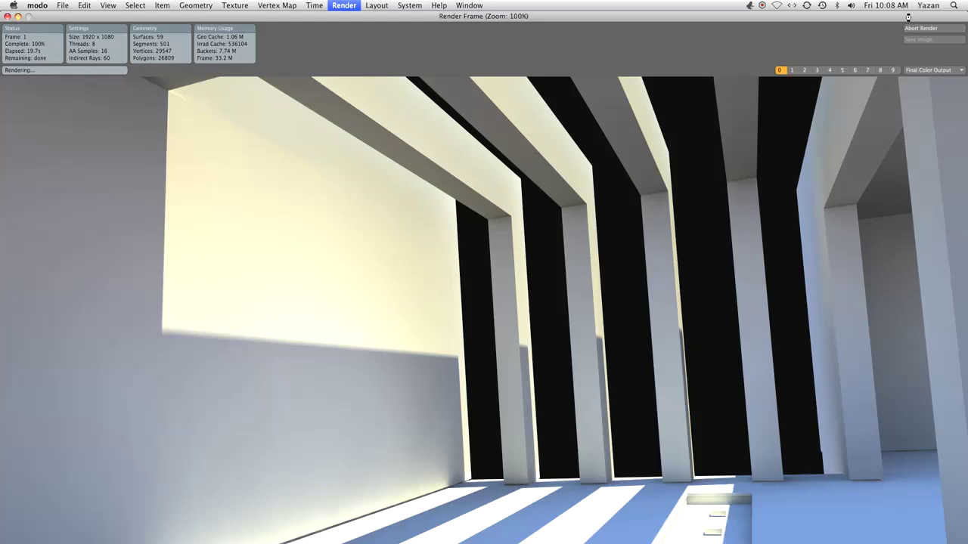
pyautogui.moveTo(908, 16); pyautogui.dragTo(576, 54)
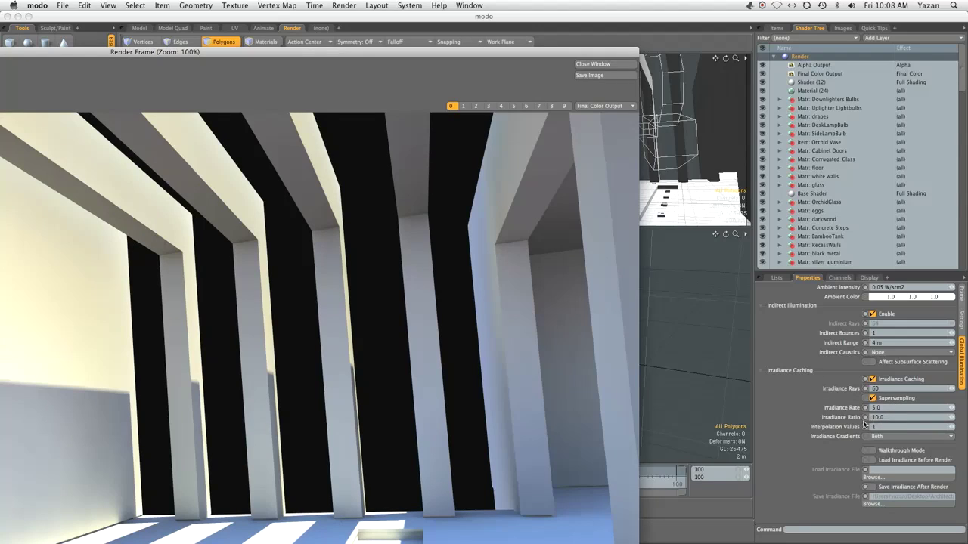
pyautogui.moveTo(543, 61); pyautogui.dragTo(838, 11)
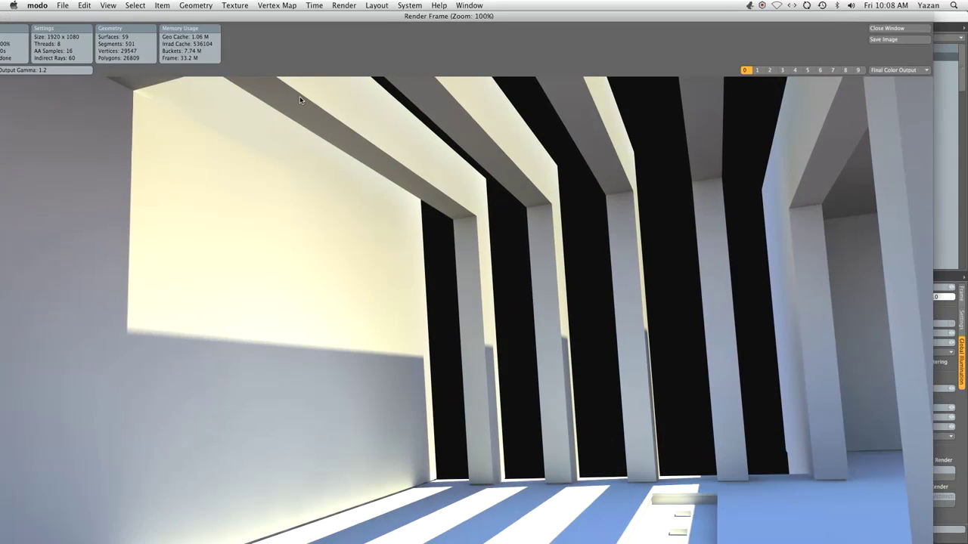
pyautogui.moveTo(139, 16); pyautogui.dragTo(172, 17)
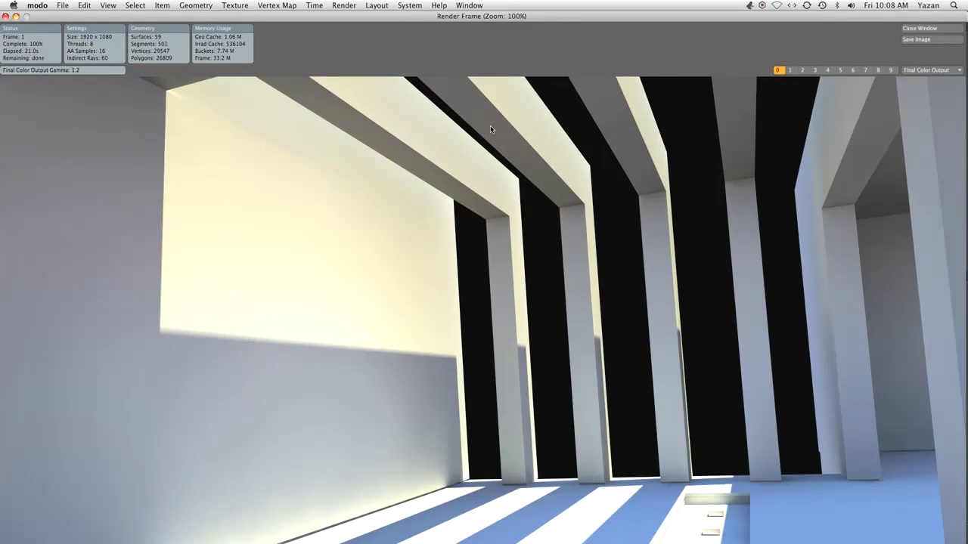
# - Compare the new 60-ray render in buffer 0 against the earlier 256-ray render in buffer 9
pyautogui.click(890, 70)
pyautogui.moveTo(790, 70)
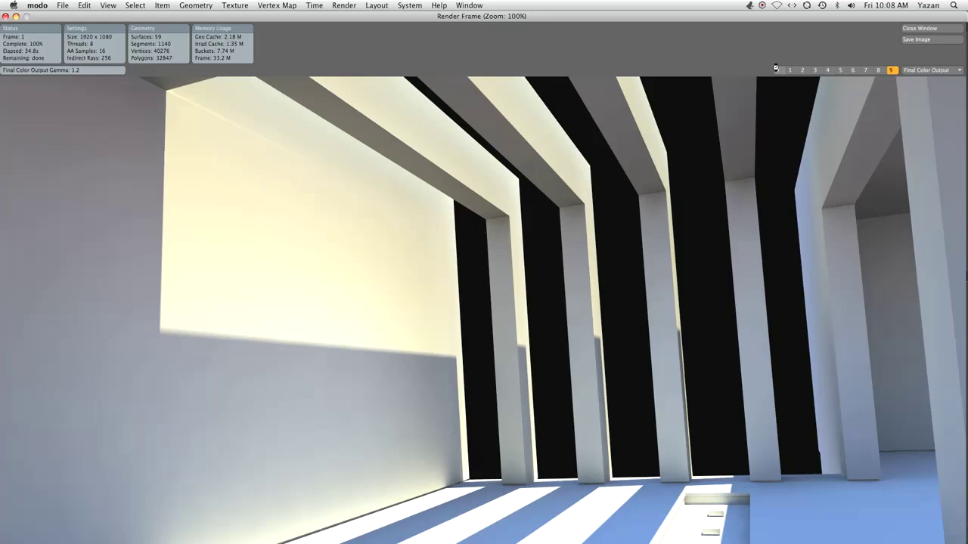
pyautogui.click(775, 70)
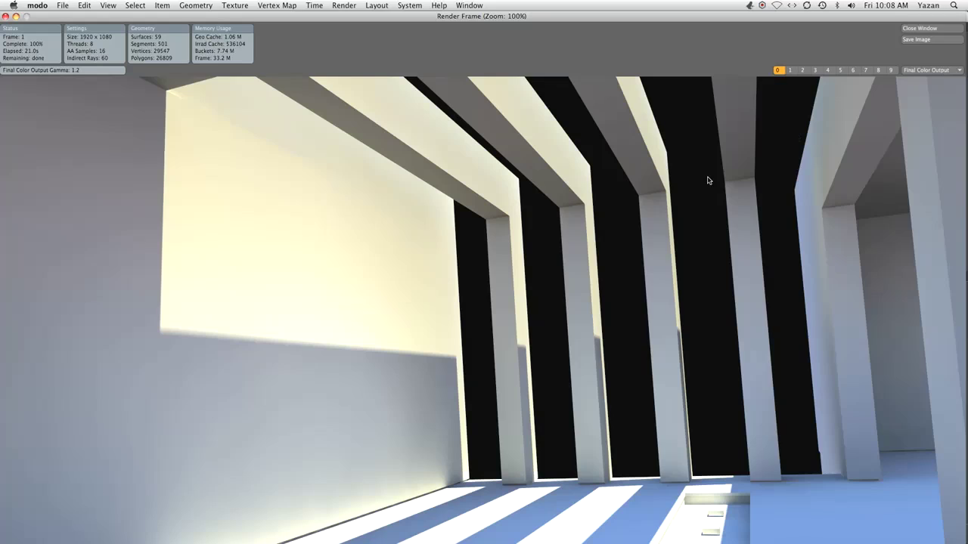
# - Set ambient intensity to 0.4 W/srm2, enable Save Irradiance After Render, and browse for its file
pyautogui.click(909, 29)
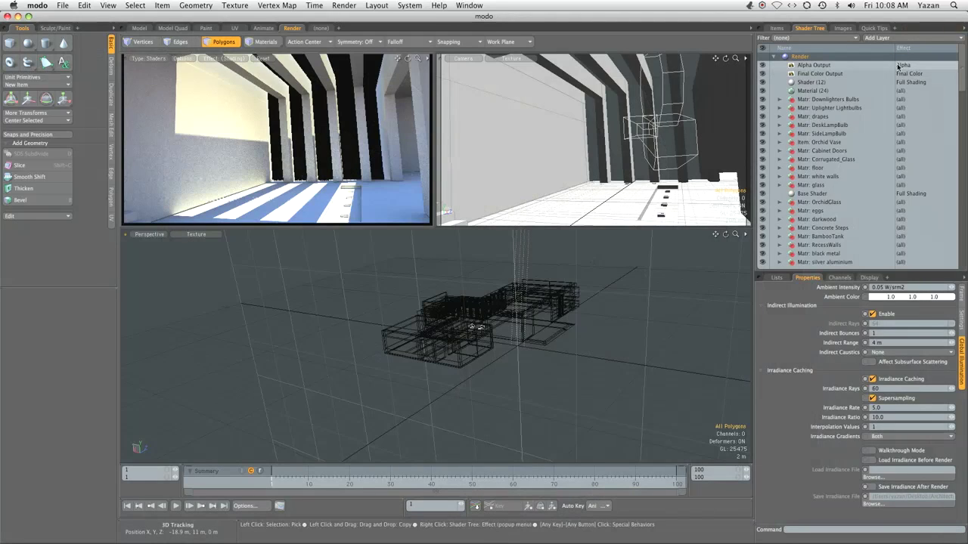
pyautogui.click(828, 288)
pyautogui.click(886, 288)
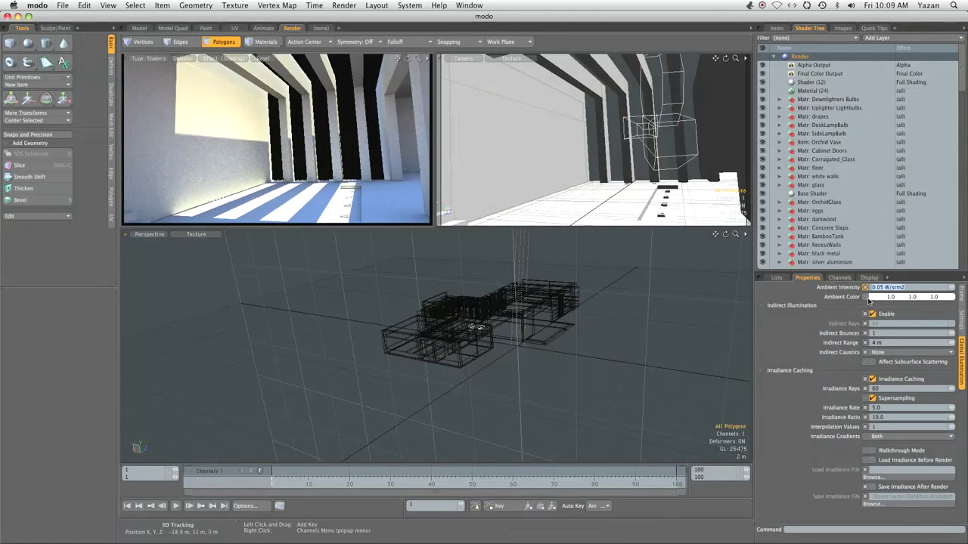
pyautogui.write('1')
pyautogui.press('Return')
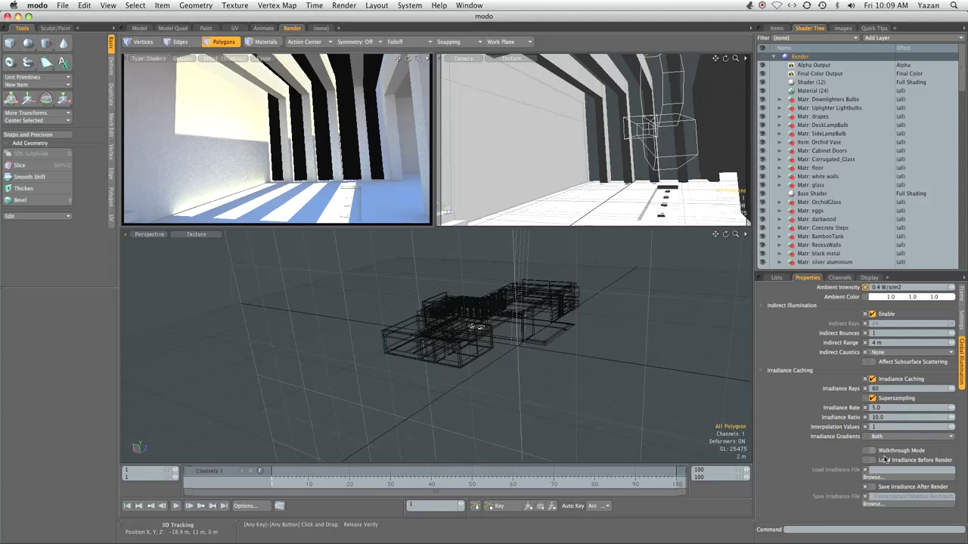
pyautogui.click(897, 488)
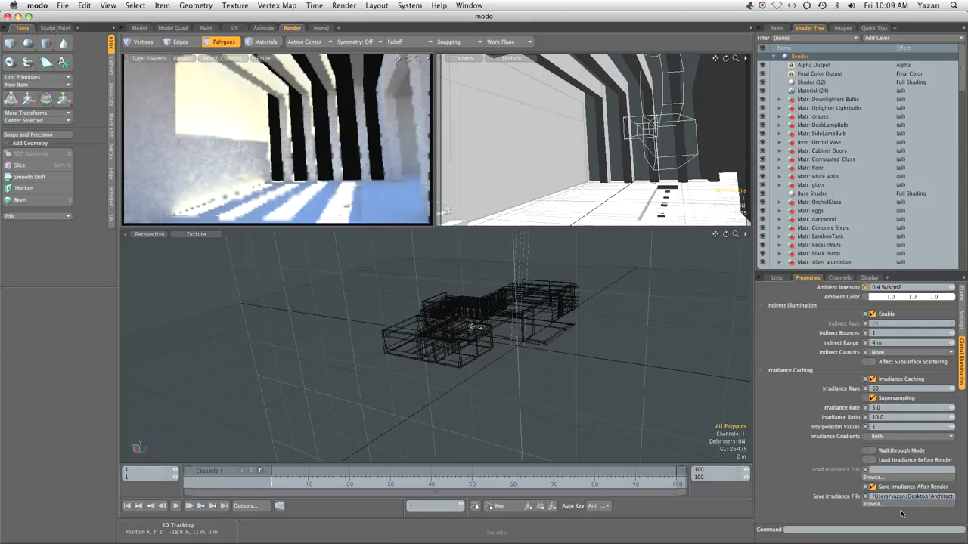
pyautogui.click(873, 504)
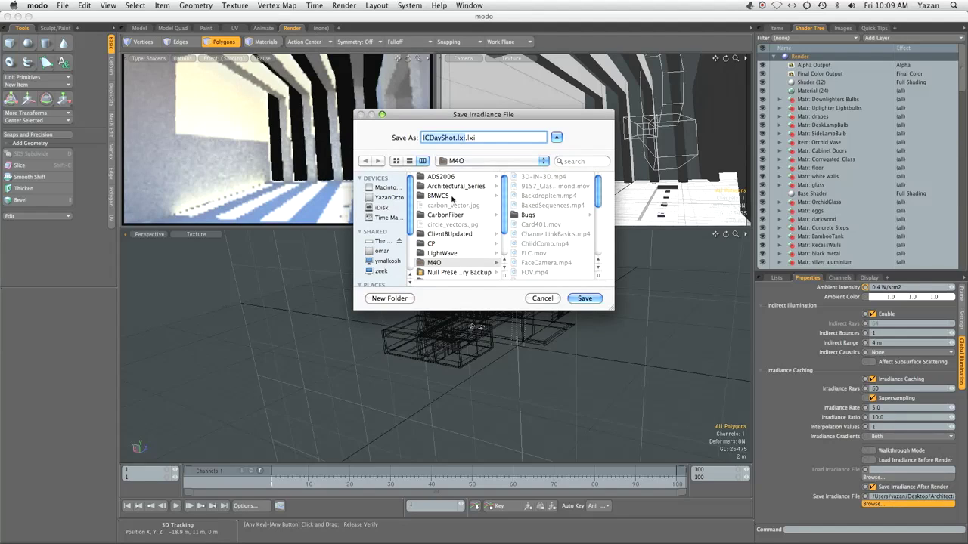
# - In Architectural_Series, fix the doubled extension to ICDayShot.lxi and overwrite the existing cache file
pyautogui.click(455, 186)
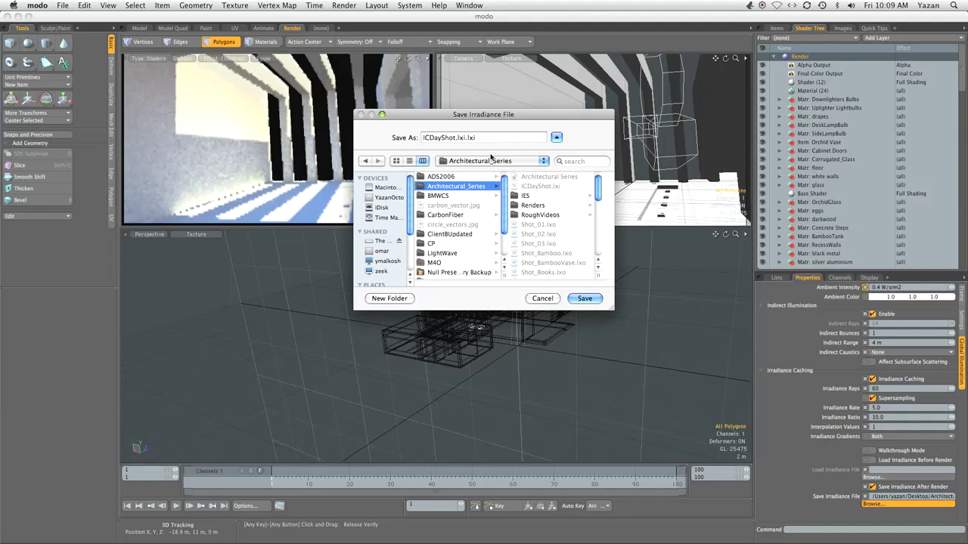
pyautogui.click(474, 189)
pyautogui.click(467, 137)
pyautogui.doubleClick(461, 138)
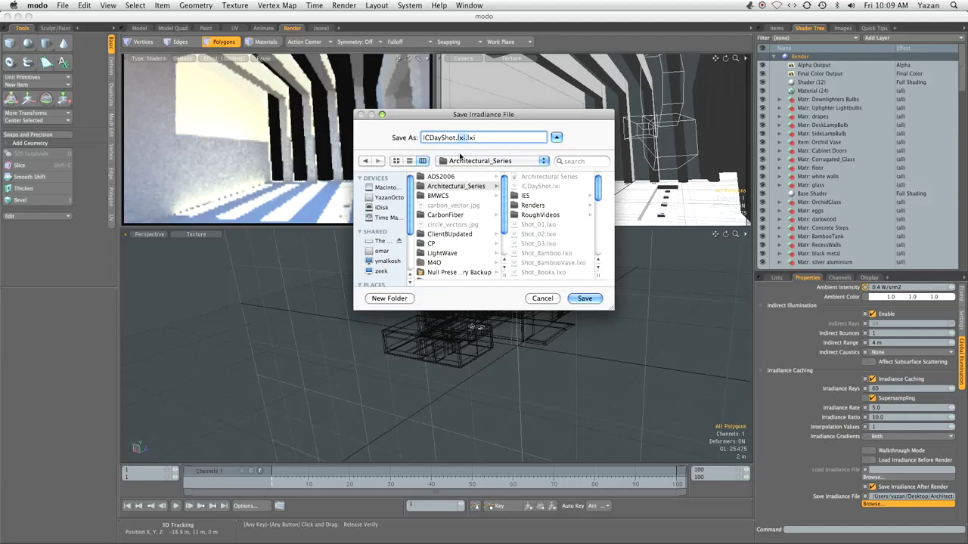
pyautogui.press('BackSpace')
pyautogui.press('BackSpace')
pyautogui.press('Delete')
pyautogui.press('Delete')
pyautogui.write('.l')
pyautogui.click(585, 299)
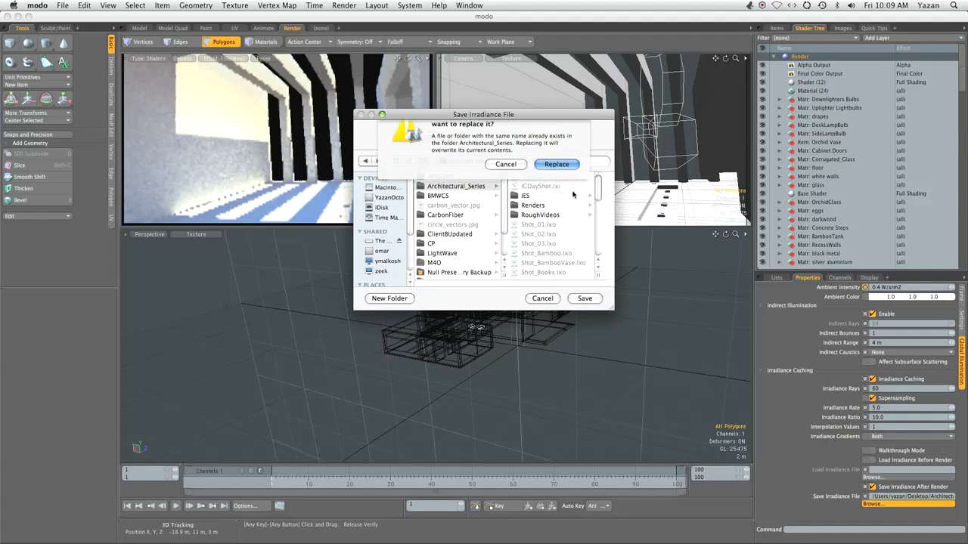
pyautogui.press('Return')
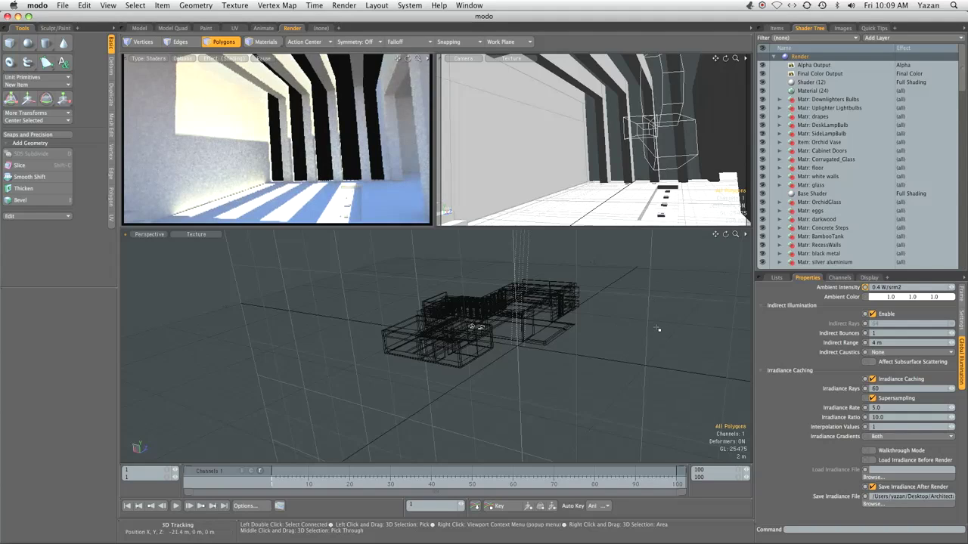
# - Turn off the Environment's Visible to Camera and Visible to Refraction Rays options
pyautogui.moveTo(961, 72); pyautogui.dragTo(962, 219)
pyautogui.click(816, 143)
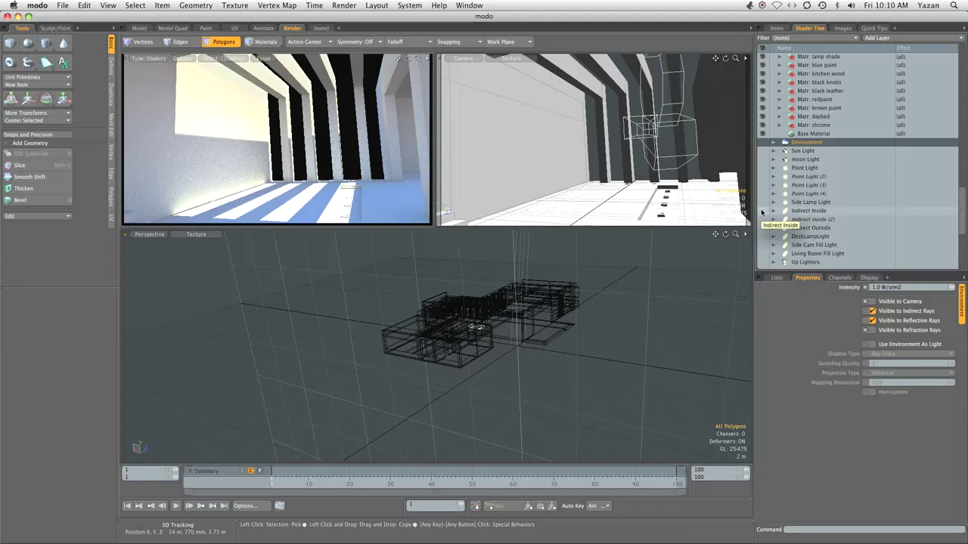
pyautogui.click(900, 329)
pyautogui.click(894, 301)
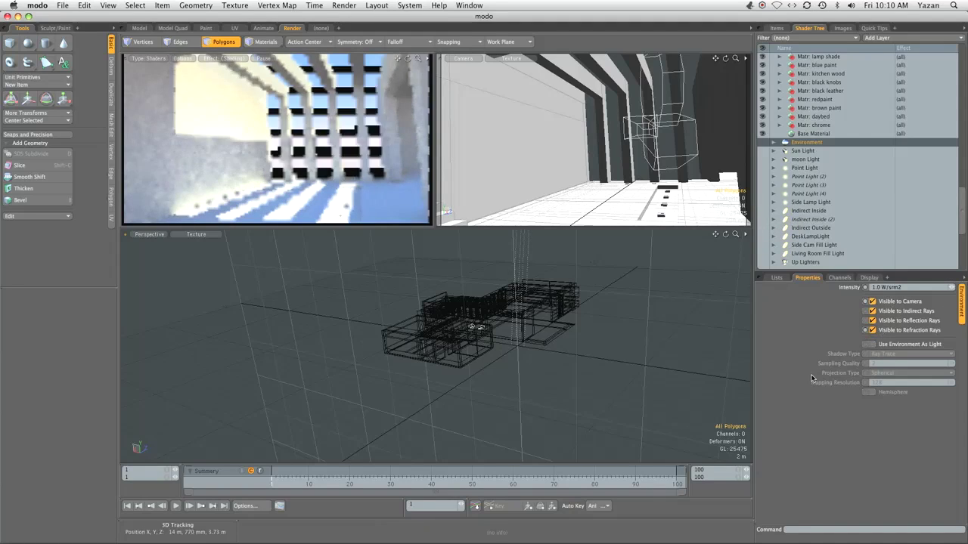
pyautogui.click(872, 302)
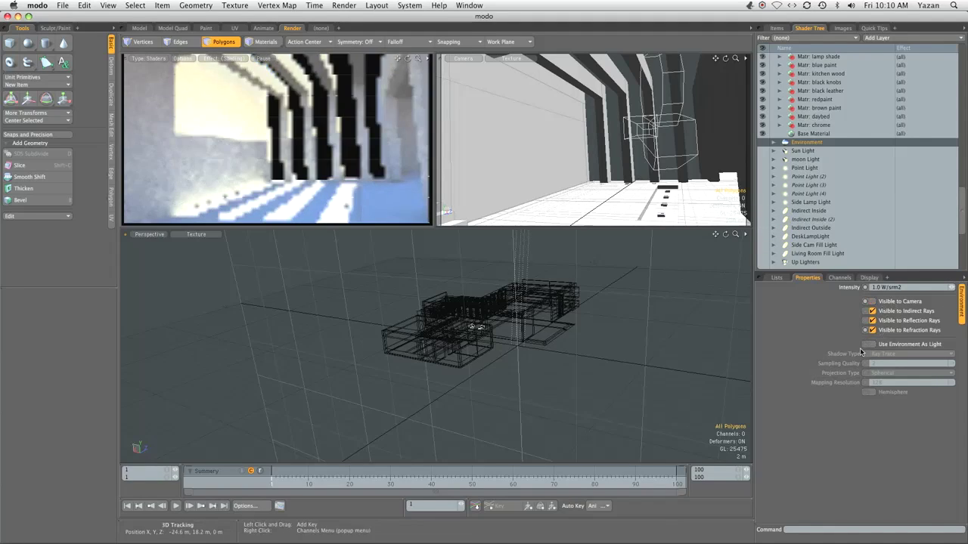
pyautogui.click(897, 333)
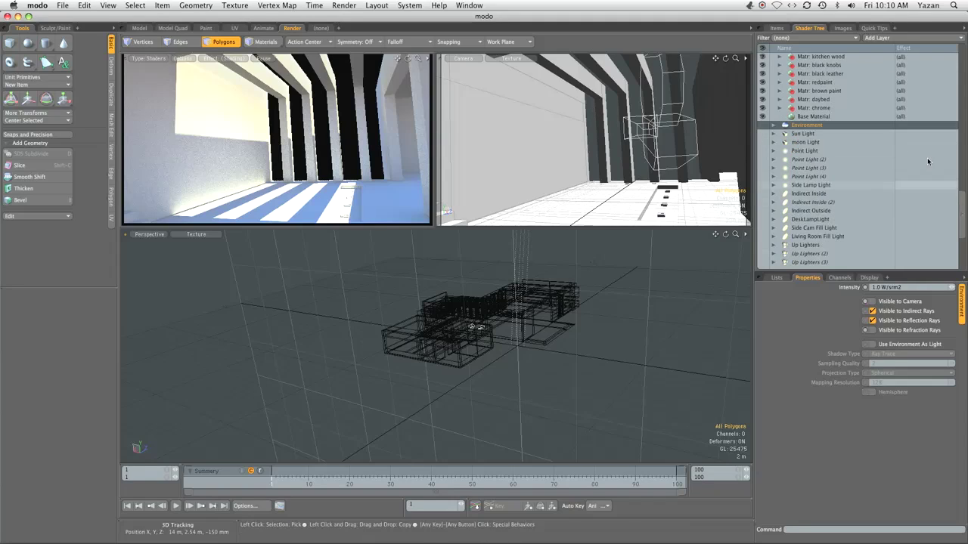
# - Save the scene as Shot_PreFinal2.lxo in Architectural_Series, replacing the existing file
pyautogui.click(777, 28)
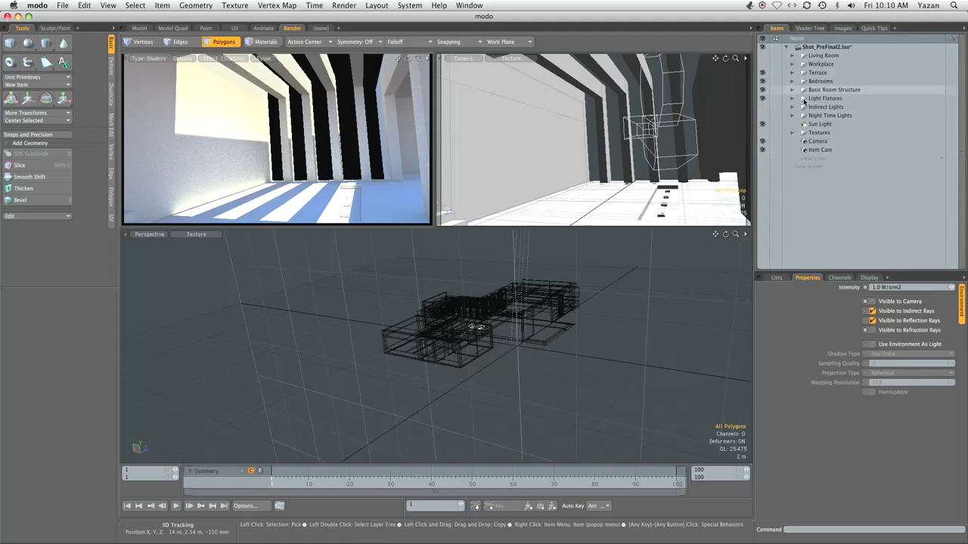
pyautogui.press('super+shift+s')
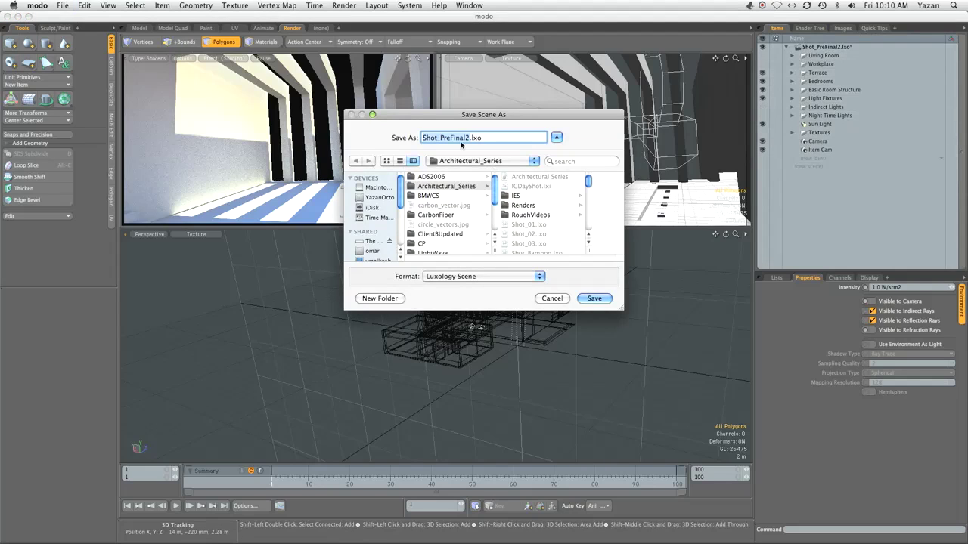
pyautogui.click(594, 300)
pyautogui.click(556, 181)
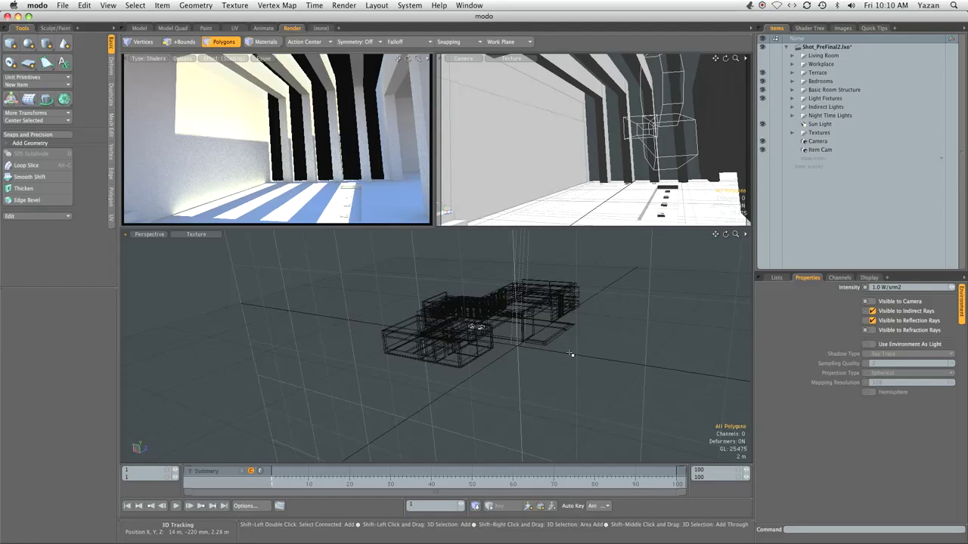